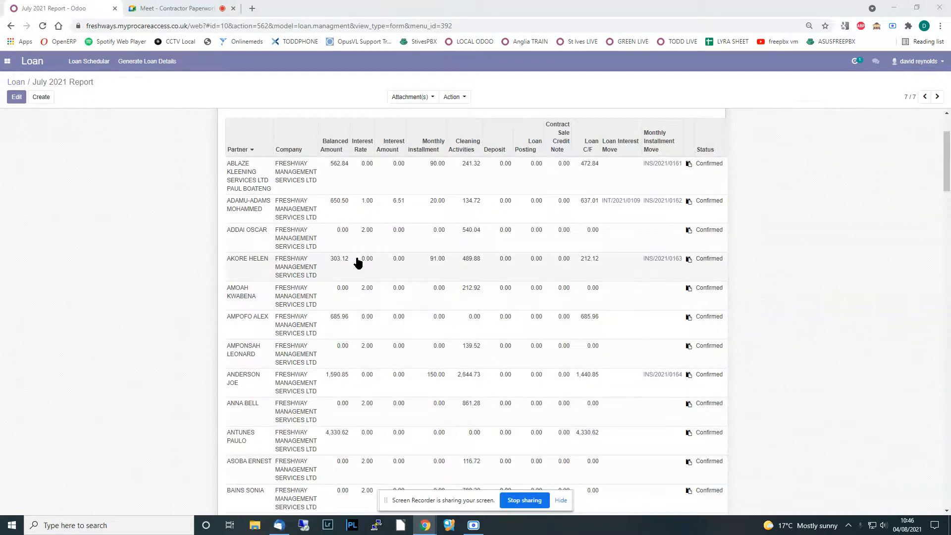
- Go to Invoicing > Vendors > Bills to list the 277 draft July 2021 bills
{"action": "scroll", "coordinate": [324, 322], "scroll_direction": "down", "scroll_amount": 4}
{"action": "scroll", "coordinate": [325, 324], "scroll_direction": "up", "scroll_amount": 6}
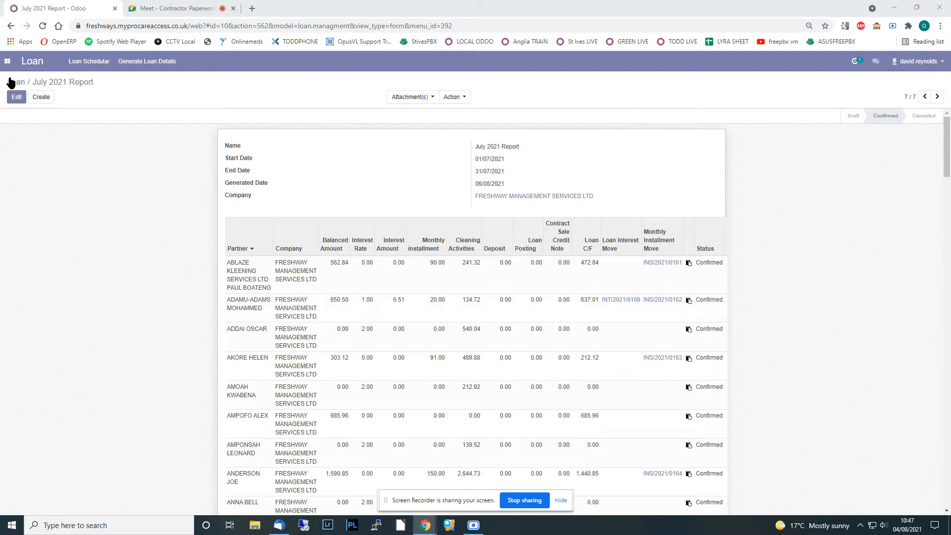
{"action": "left_click", "coordinate": [7, 60]}
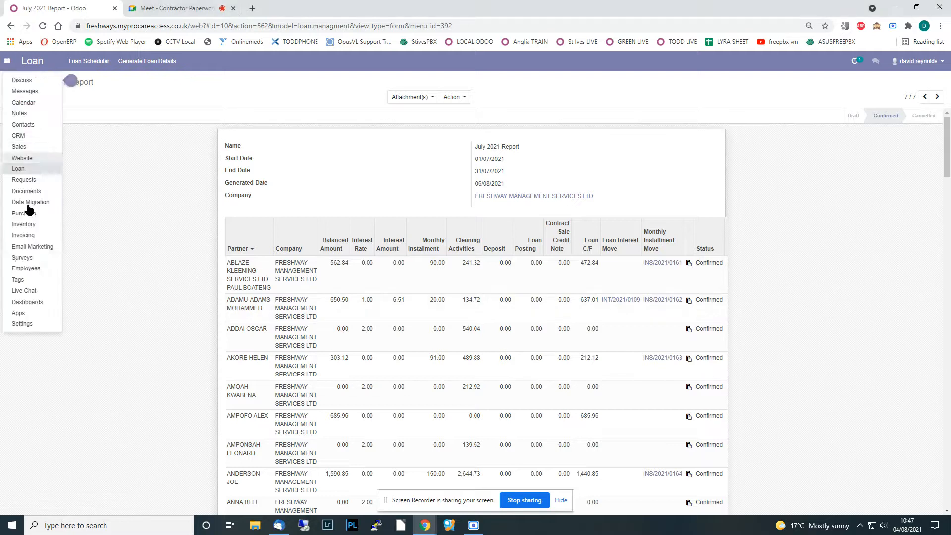
{"action": "left_click", "coordinate": [22, 235]}
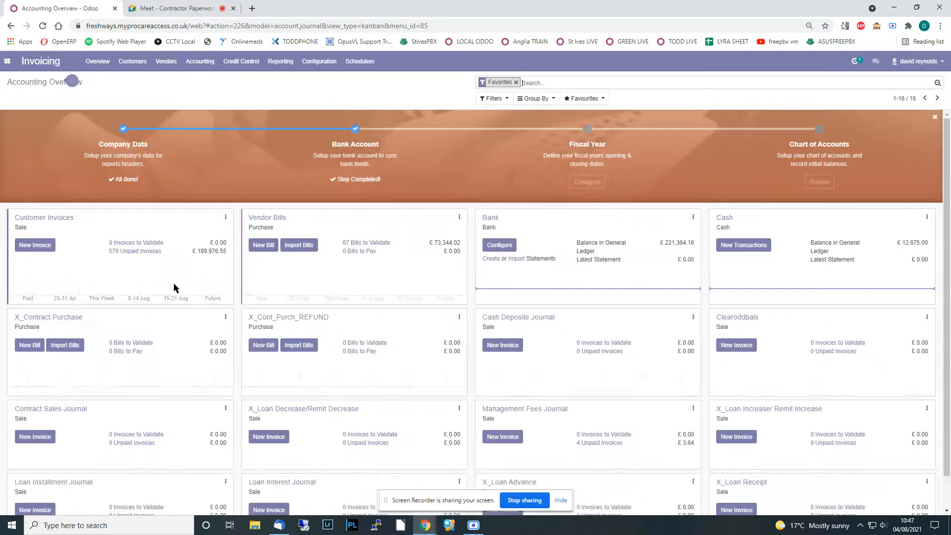
{"action": "left_click", "coordinate": [162, 66]}
{"action": "left_click", "coordinate": [170, 80]}
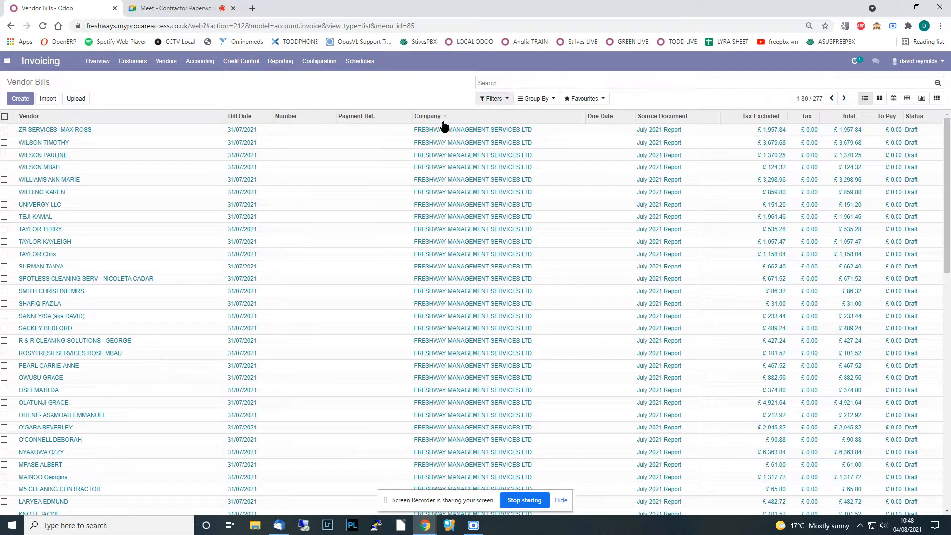
{"action": "scroll", "coordinate": [157, 266], "scroll_direction": "down", "scroll_amount": 12}
{"action": "scroll", "coordinate": [159, 262], "scroll_direction": "up", "scroll_amount": 12}
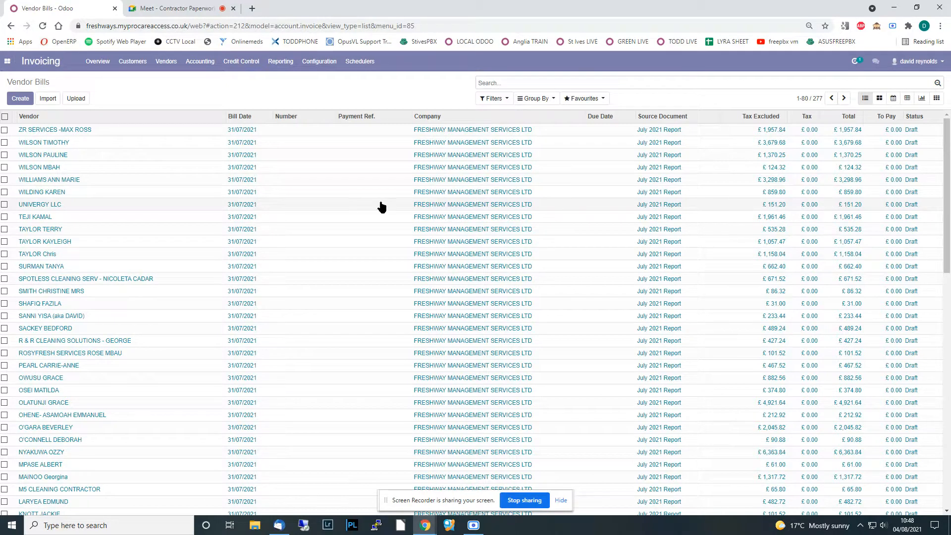
{"action": "left_click", "coordinate": [37, 205]}
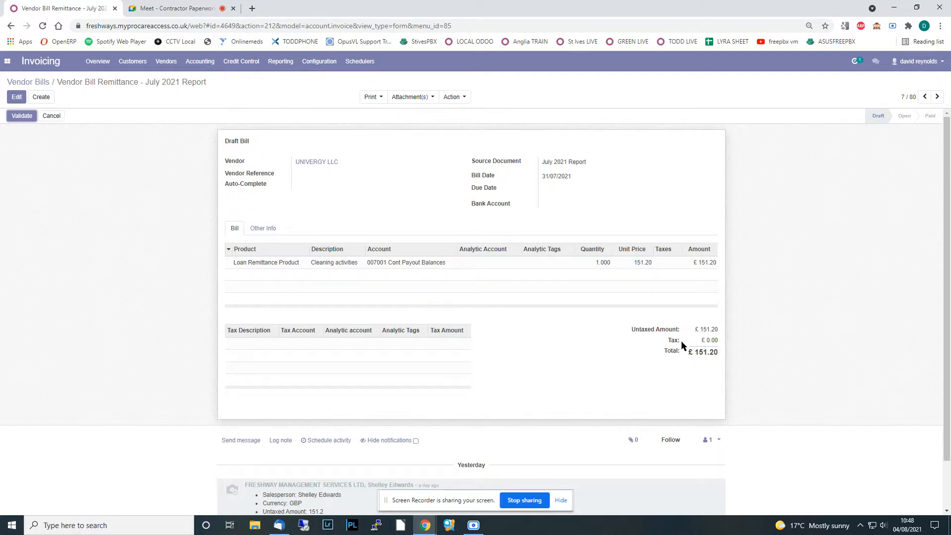
{"action": "left_click", "coordinate": [19, 82]}
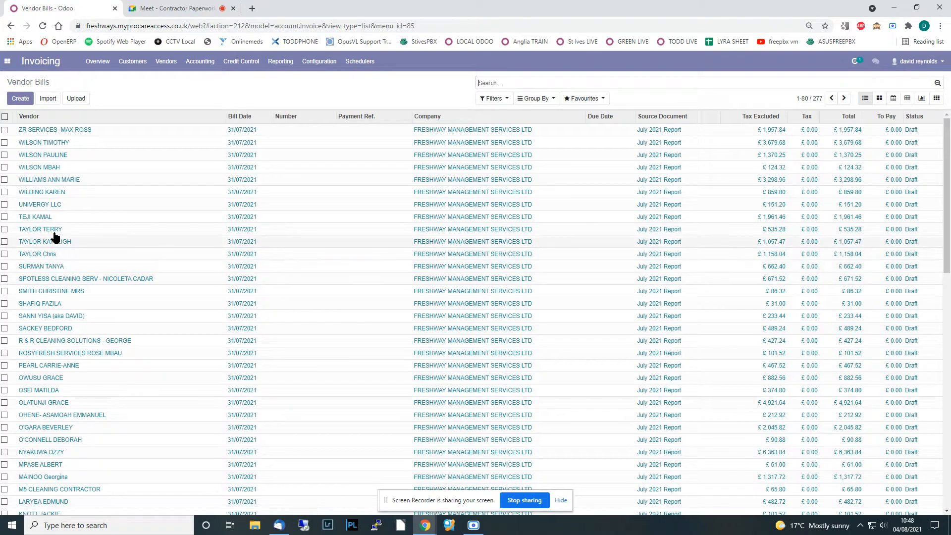
- Confirm the £151.20 UNIVERGY LLC draft bill using Confirm Draft Invoices
{"action": "left_click", "coordinate": [5, 204]}
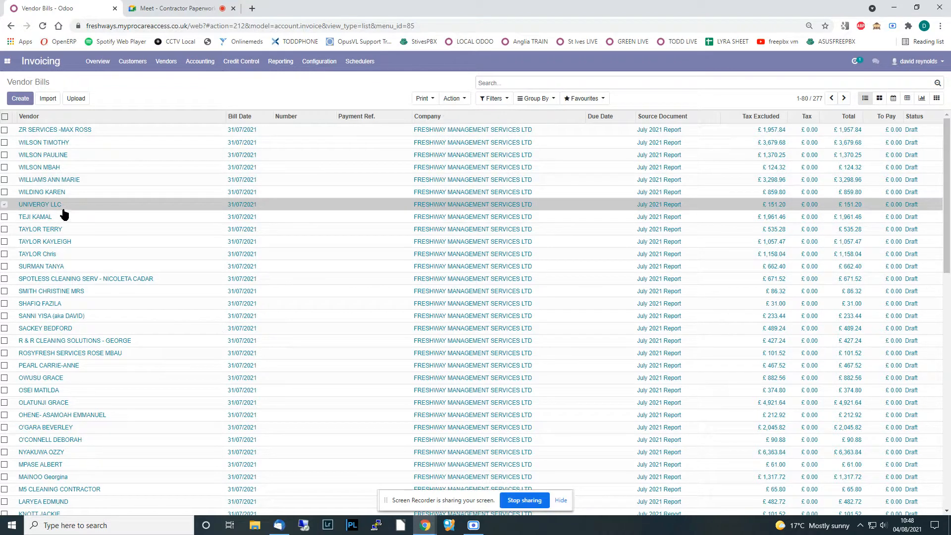
{"action": "left_click", "coordinate": [459, 99]}
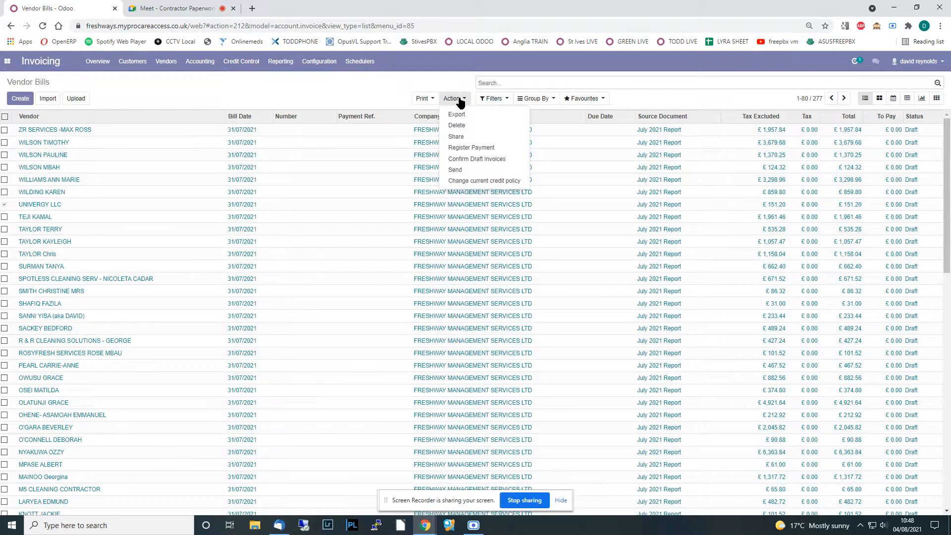
{"action": "left_click", "coordinate": [474, 159]}
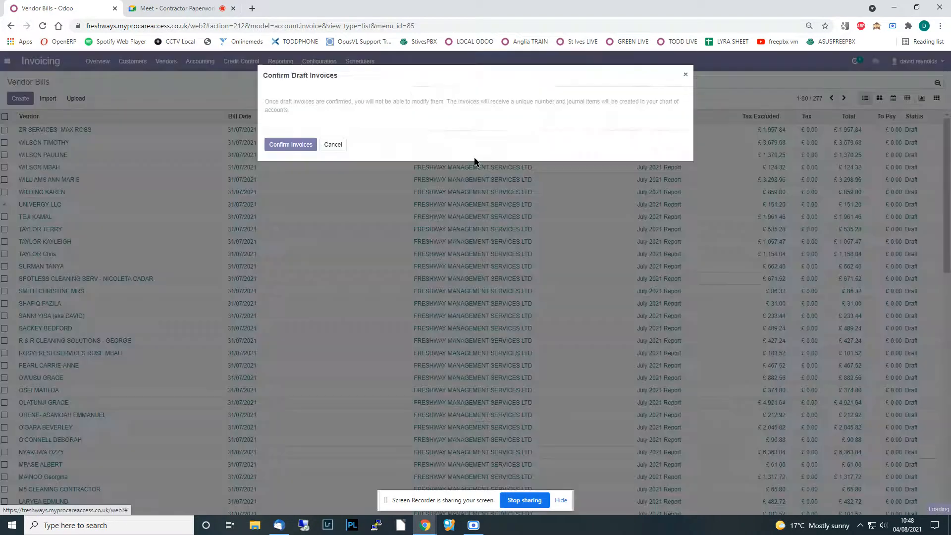
{"action": "left_click", "coordinate": [310, 144]}
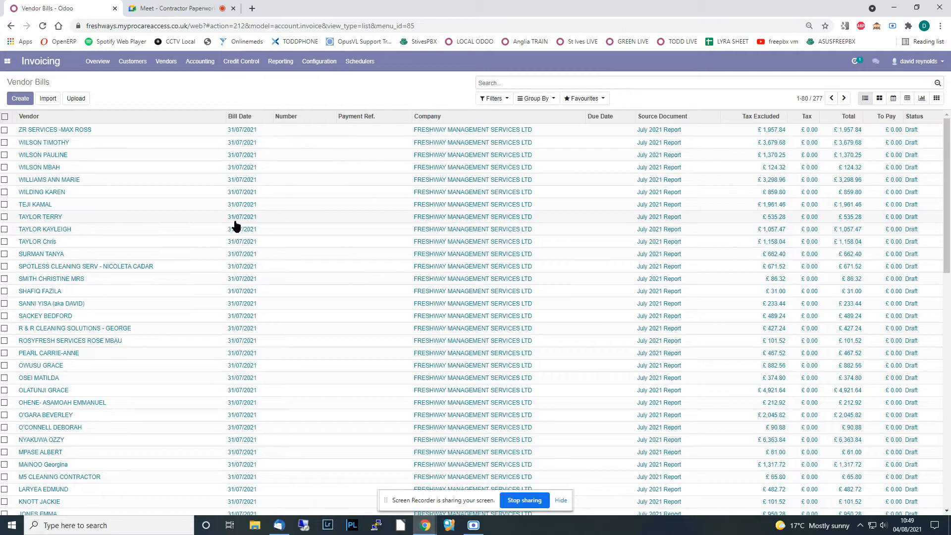
- Register a £151.20 Bank (GBP) payment dated 31/07/2021 for the UNIVERGY LLC bill
{"action": "scroll", "coordinate": [379, 239], "scroll_direction": "down", "scroll_amount": 8}
{"action": "scroll", "coordinate": [379, 239], "scroll_direction": "down", "scroll_amount": 5}
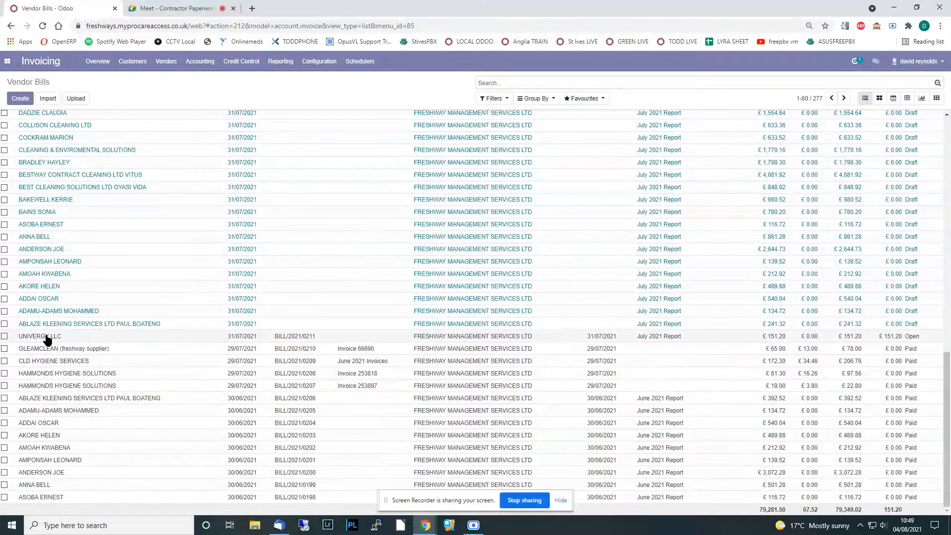
{"action": "left_click", "coordinate": [4, 337]}
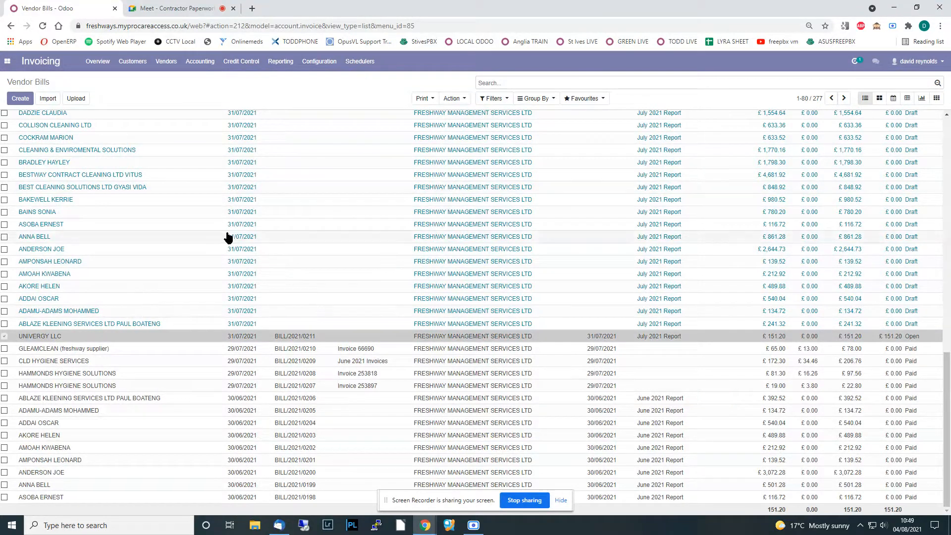
{"action": "left_click", "coordinate": [458, 99]}
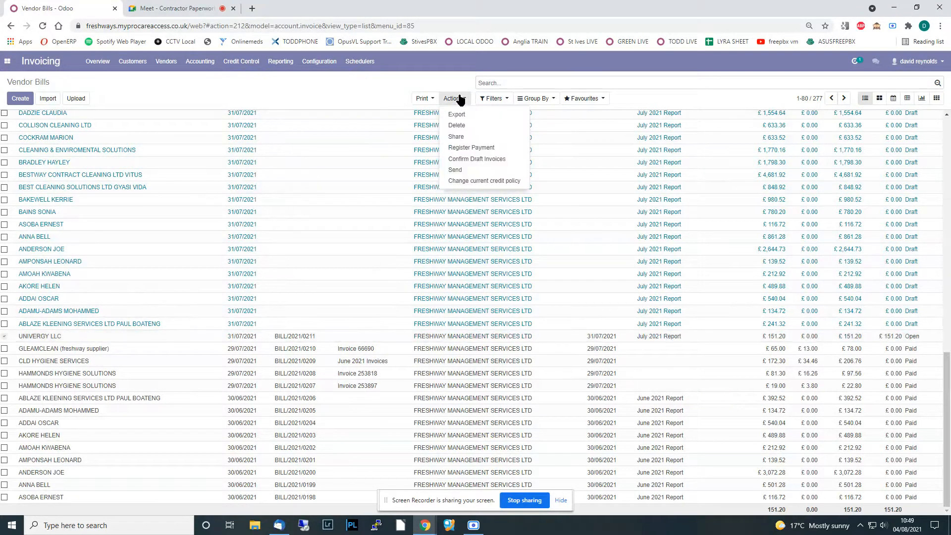
{"action": "left_click", "coordinate": [471, 148]}
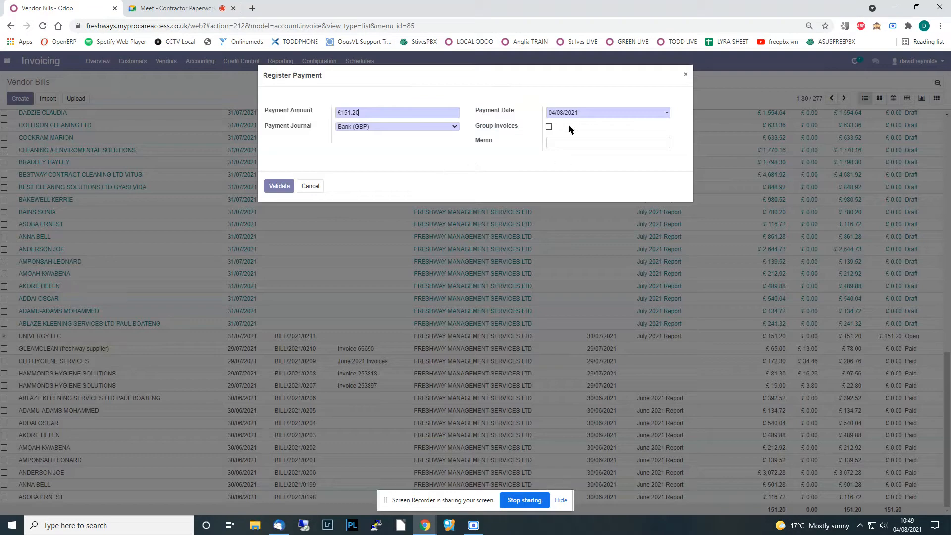
{"action": "left_click", "coordinate": [562, 115]}
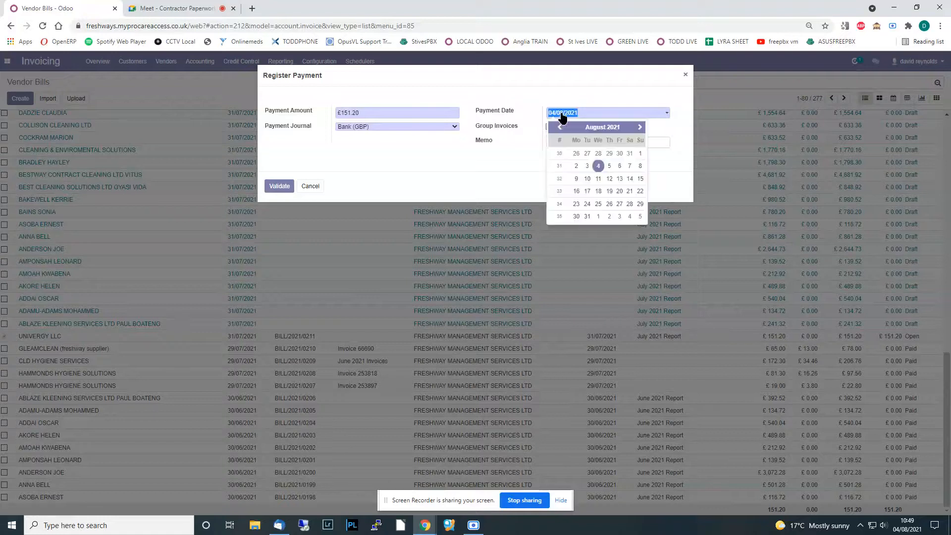
{"action": "left_click", "coordinate": [630, 153]}
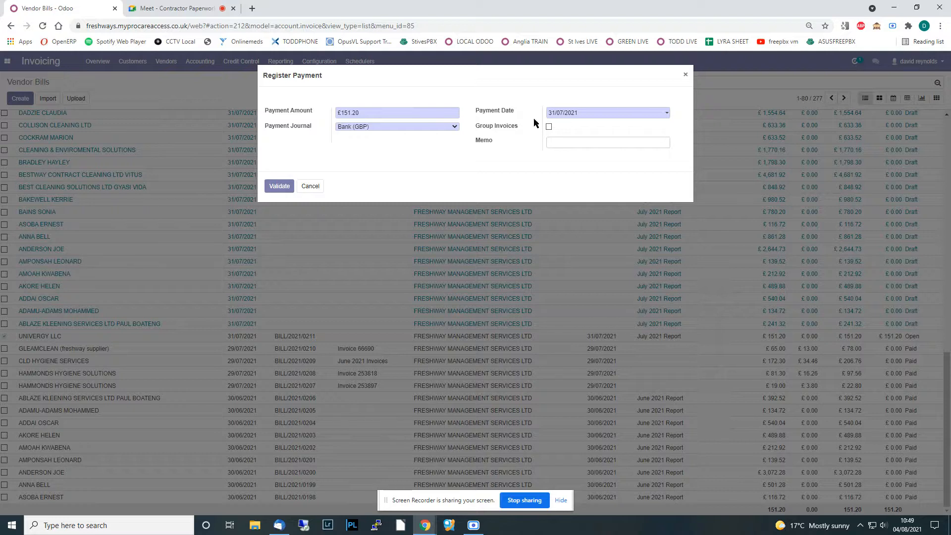
{"action": "left_click", "coordinate": [279, 186]}
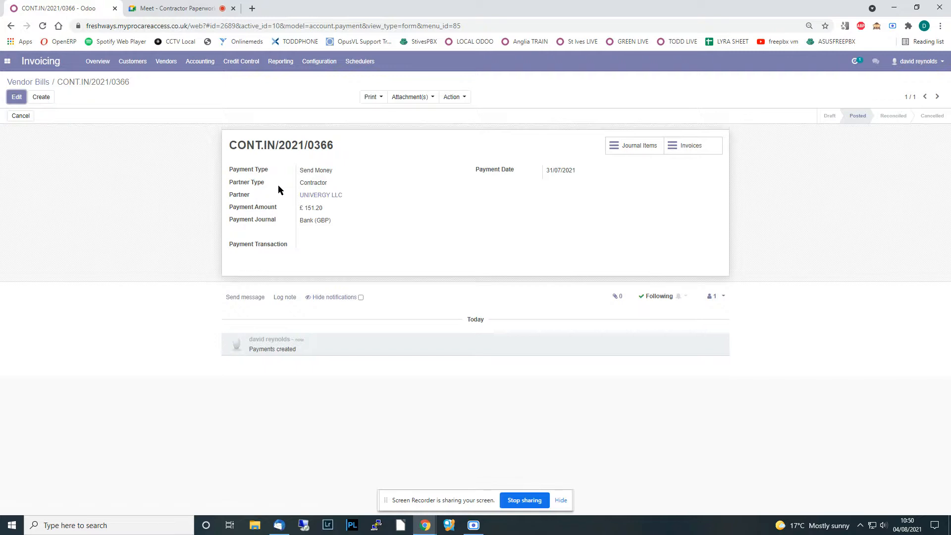
- Open the Send Receipt By Email draft for payment CONT.IN/2021/0366
{"action": "left_click", "coordinate": [454, 98]}
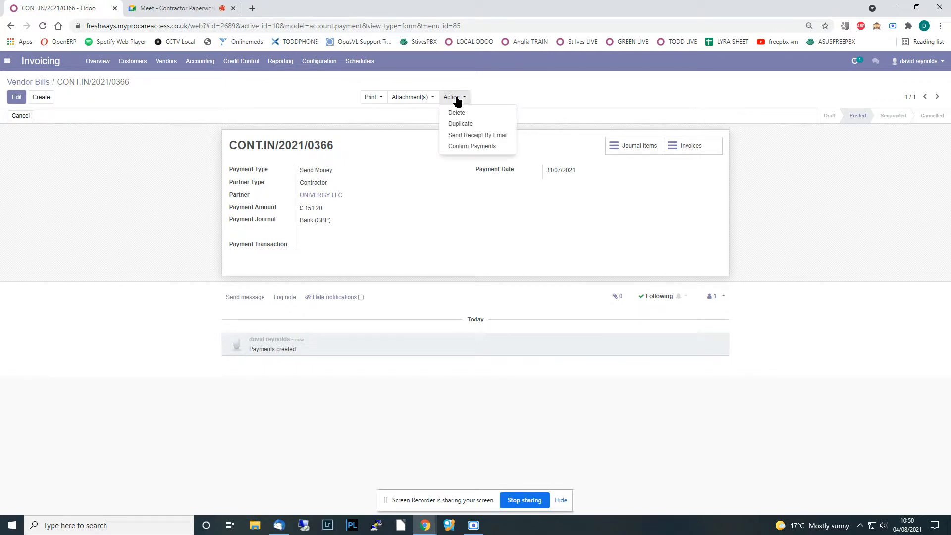
{"action": "left_click", "coordinate": [471, 145]}
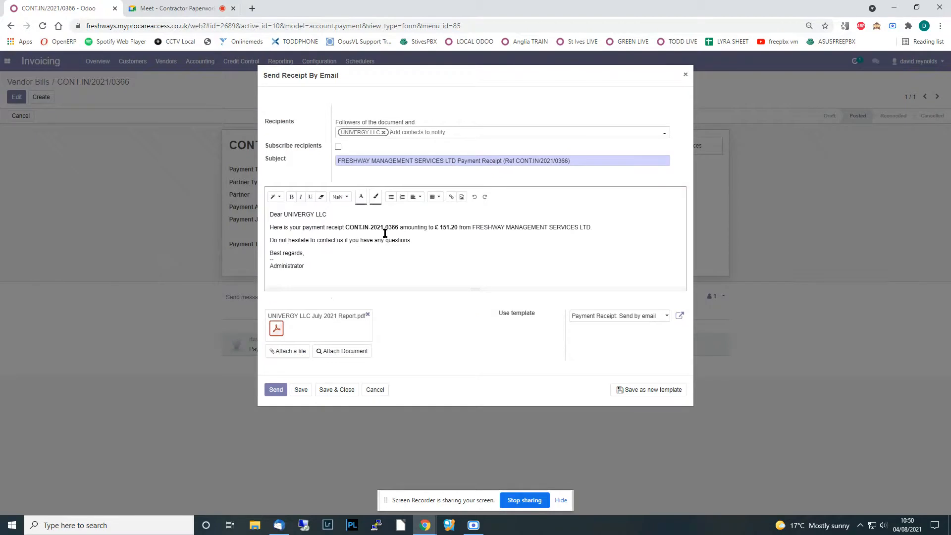
{"action": "left_click", "coordinate": [686, 75]}
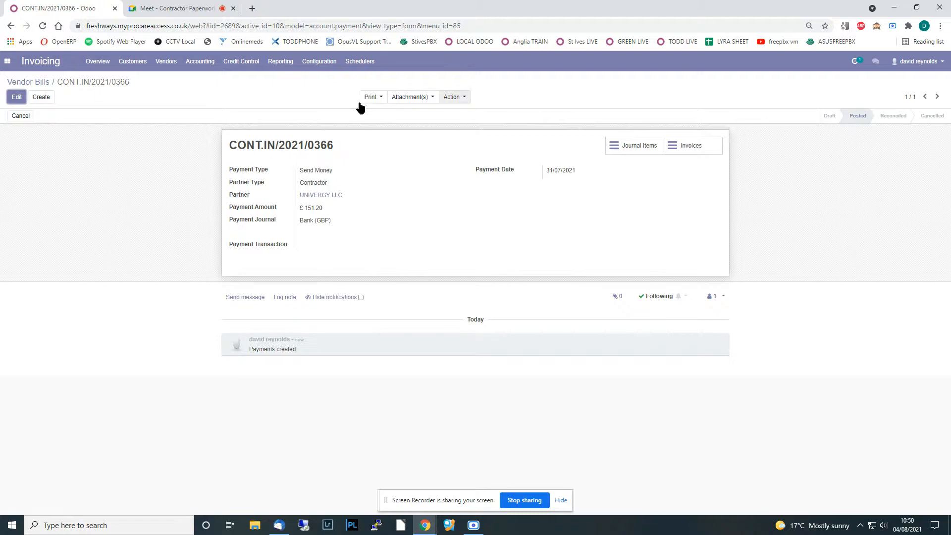
{"action": "left_click", "coordinate": [452, 99]}
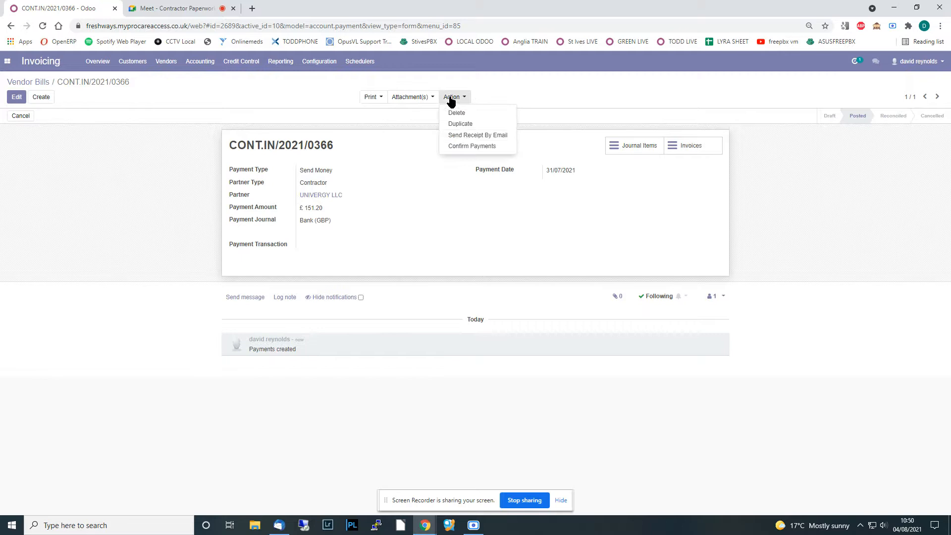
{"action": "left_click", "coordinate": [470, 134]}
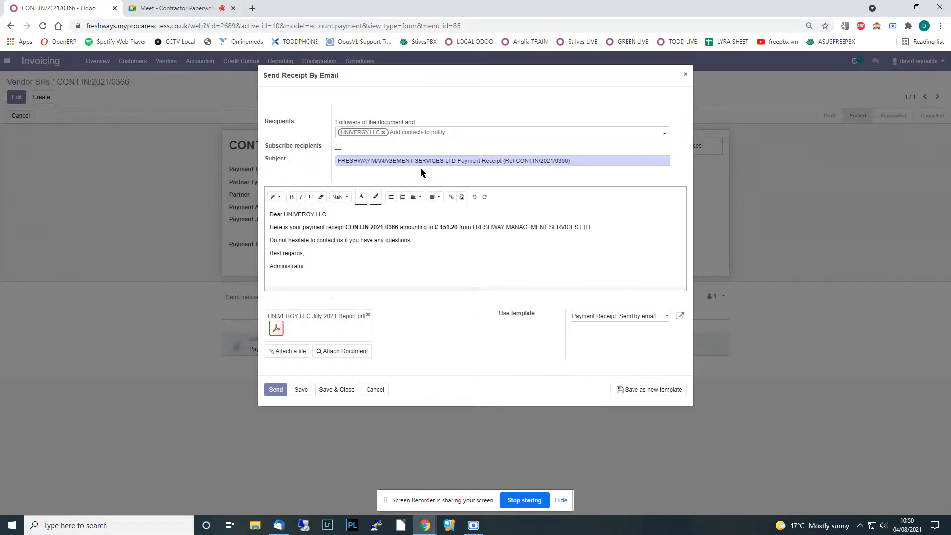
- Open the attached UNIVERGY LLC July 2021 Report PDF and check its page 2
{"action": "left_click", "coordinate": [276, 329]}
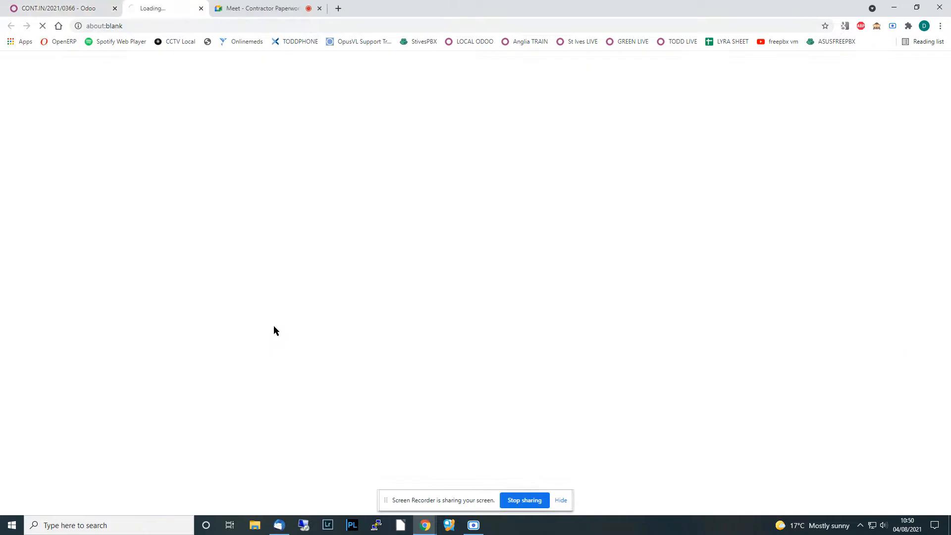
{"action": "scroll", "coordinate": [453, 237], "scroll_direction": "down", "scroll_amount": 15}
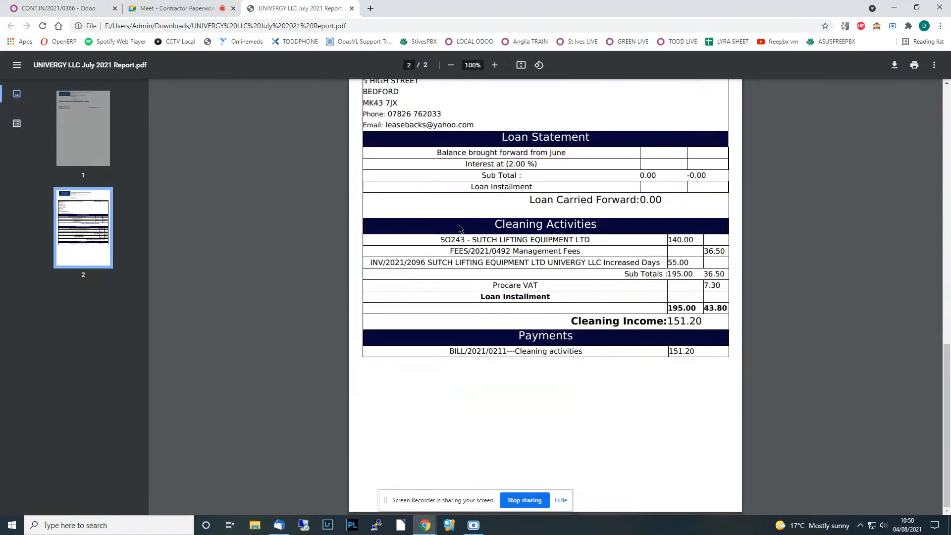
{"action": "scroll", "coordinate": [511, 406], "scroll_direction": "up", "scroll_amount": 1}
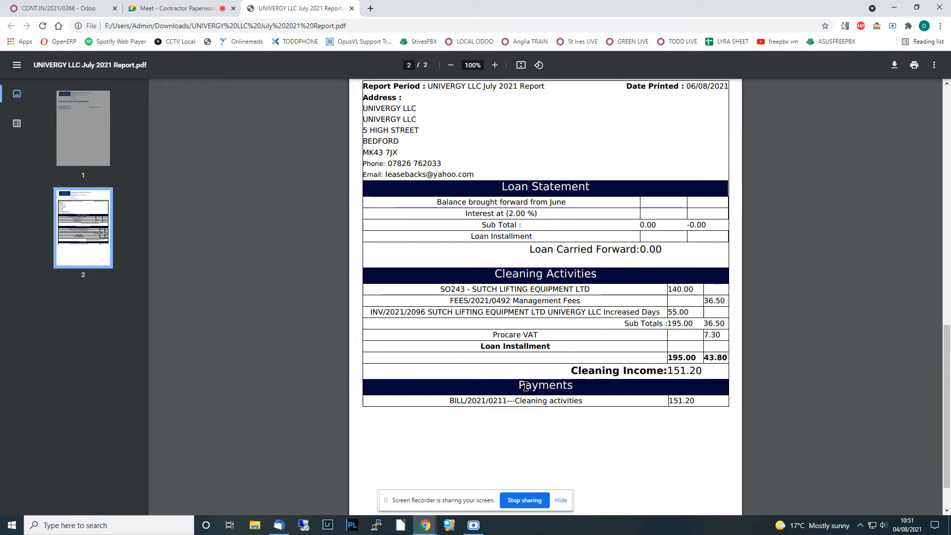
- Reopen the report PDF from Odoo and check the CONT.IN/2021/0366 Payment Receipt page
{"action": "left_click", "coordinate": [352, 8]}
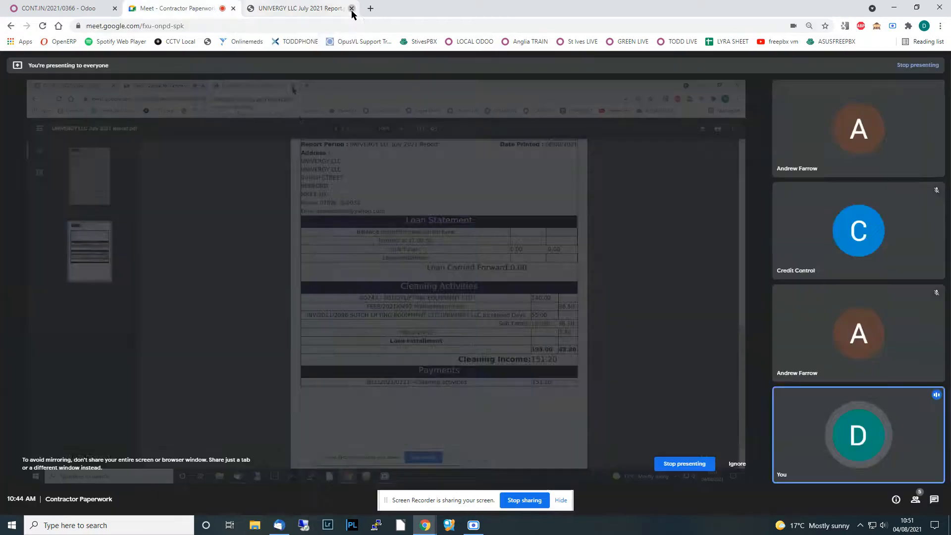
{"action": "left_click", "coordinate": [69, 9]}
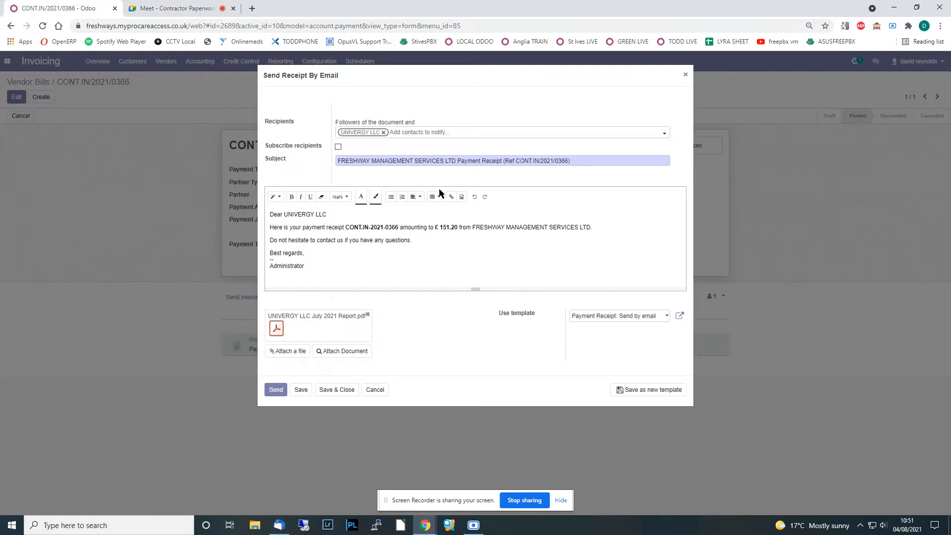
{"action": "left_click", "coordinate": [276, 329]}
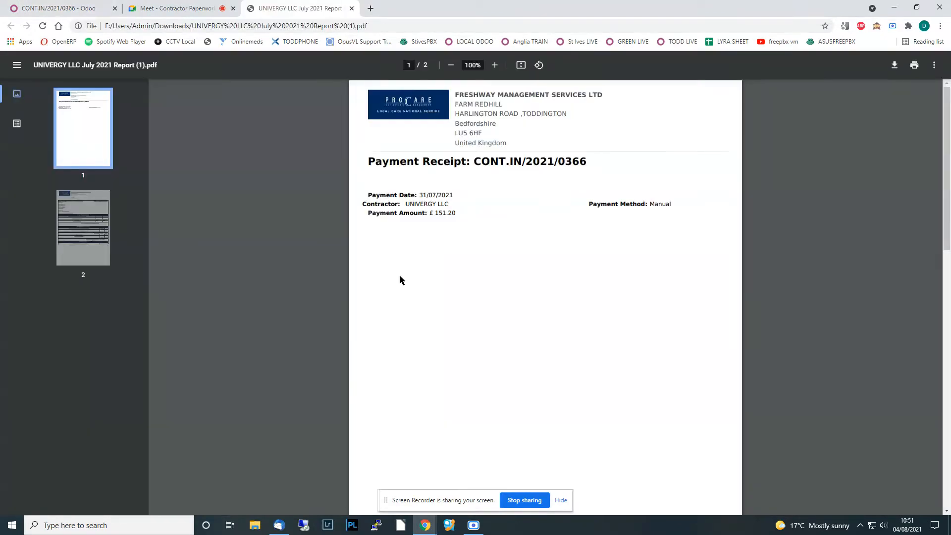
{"action": "scroll", "coordinate": [492, 132], "scroll_direction": "down", "scroll_amount": 8}
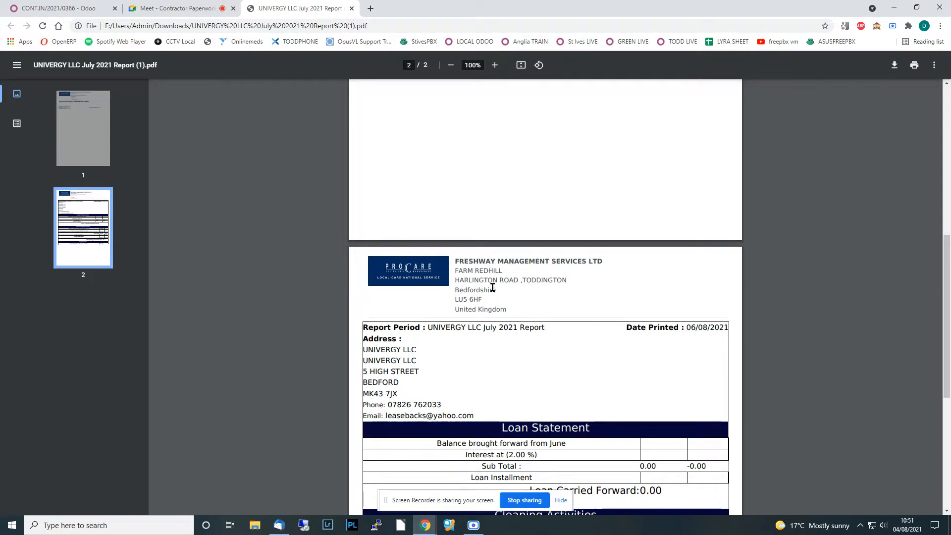
{"action": "scroll", "coordinate": [491, 288], "scroll_direction": "down", "scroll_amount": 7}
{"action": "scroll", "coordinate": [491, 285], "scroll_direction": "up", "scroll_amount": 6}
{"action": "scroll", "coordinate": [491, 281], "scroll_direction": "up", "scroll_amount": 8}
{"action": "scroll", "coordinate": [492, 282], "scroll_direction": "down", "scroll_amount": 10}
{"action": "scroll", "coordinate": [493, 274], "scroll_direction": "up", "scroll_amount": 10}
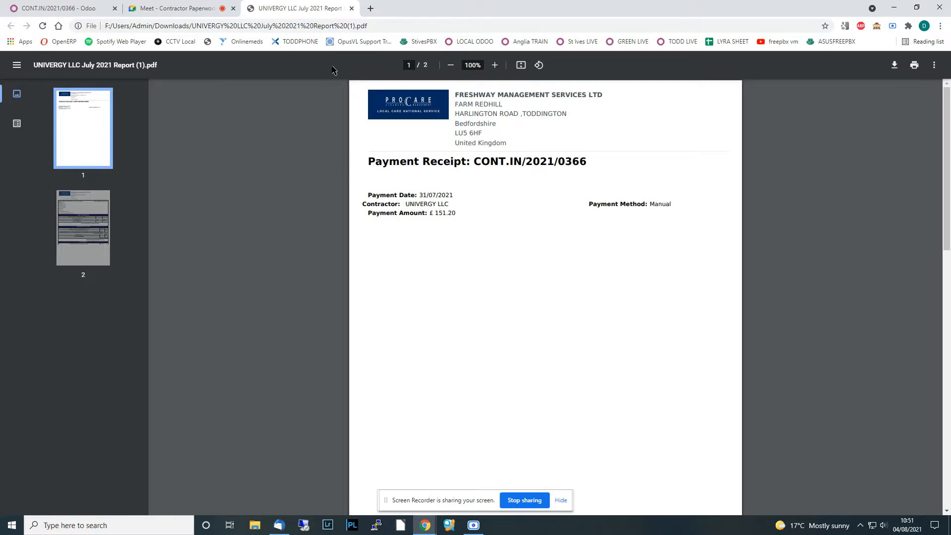
- Close the report copy tab and return to the receipt email in Odoo
{"action": "left_click", "coordinate": [351, 8]}
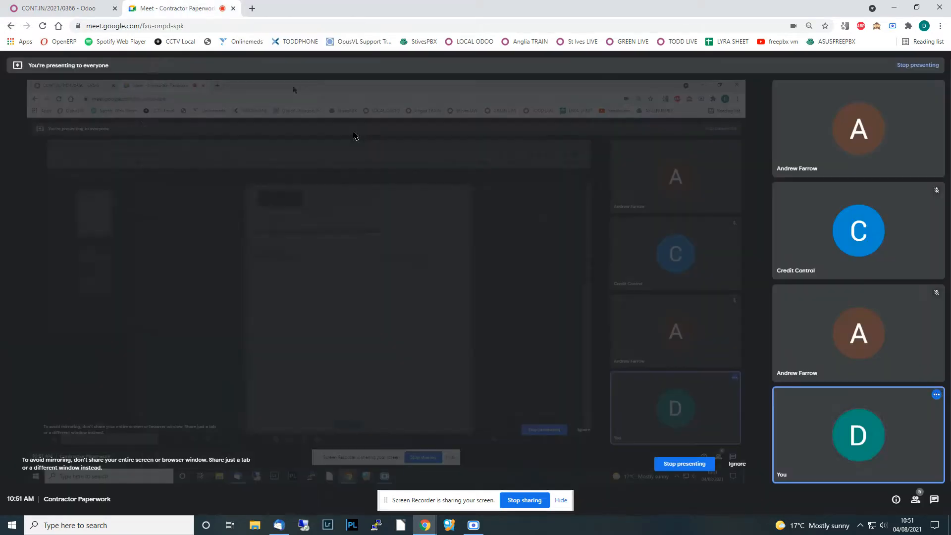
{"action": "left_click", "coordinate": [67, 12]}
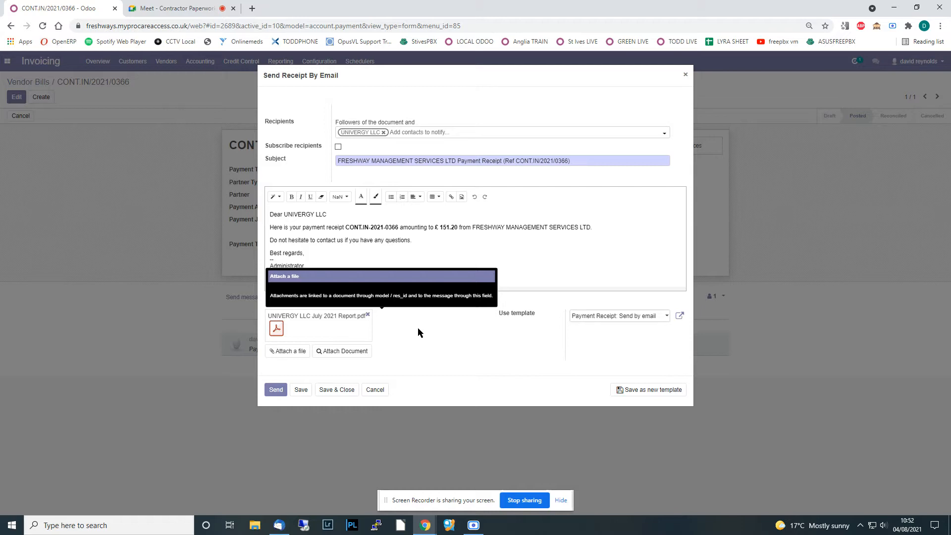
- Send the CONT.IN/2021/0366 receipt email with the July 2021 Report and fee PDFs
{"action": "left_click", "coordinate": [271, 391]}
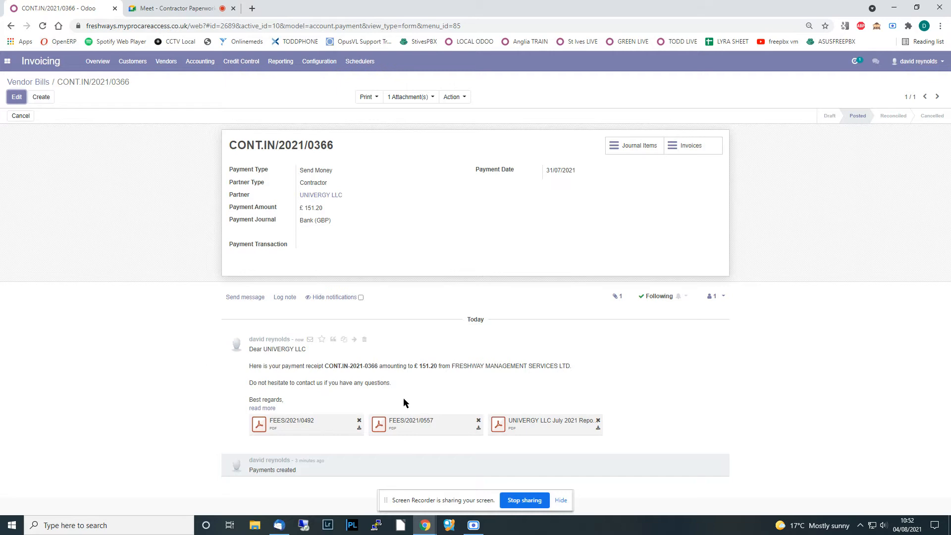
- Preview the July 2021 Report and FEES/2021/0557 attachments in the chatter
{"action": "left_click", "coordinate": [500, 425]}
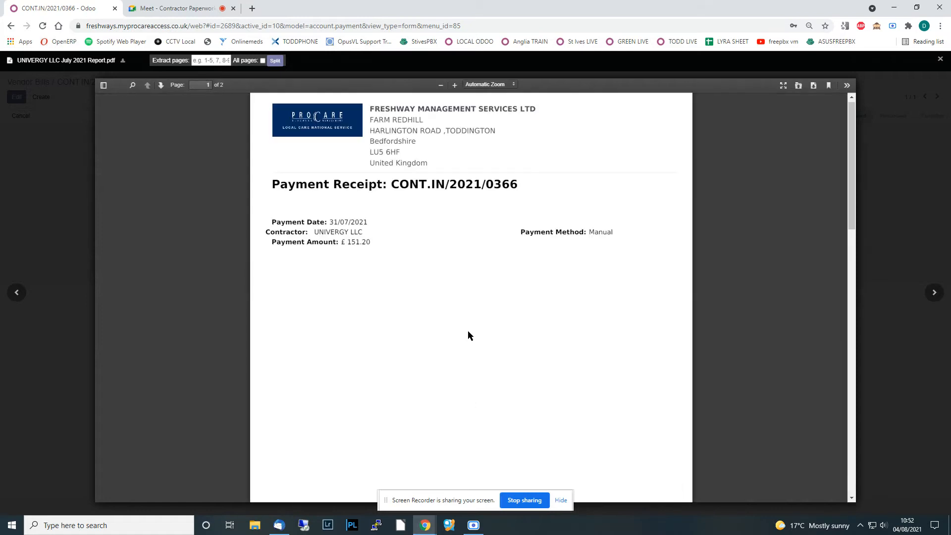
{"action": "scroll", "coordinate": [418, 211], "scroll_direction": "down", "scroll_amount": 15}
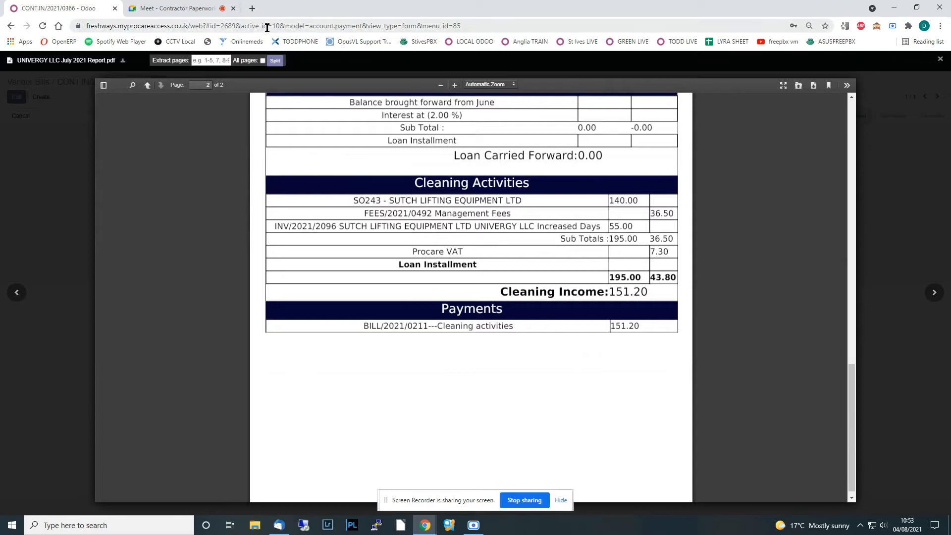
{"action": "left_click", "coordinate": [940, 58]}
{"action": "left_click", "coordinate": [379, 424]}
{"action": "scroll", "coordinate": [395, 303], "scroll_direction": "down", "scroll_amount": 2}
{"action": "scroll", "coordinate": [395, 302], "scroll_direction": "up", "scroll_amount": 1}
{"action": "scroll", "coordinate": [481, 295], "scroll_direction": "up", "scroll_amount": 1}
{"action": "left_click", "coordinate": [943, 60]}
- Preview the FEES/2021/0492 invoice attachment and return to the payment record
{"action": "left_click", "coordinate": [263, 420]}
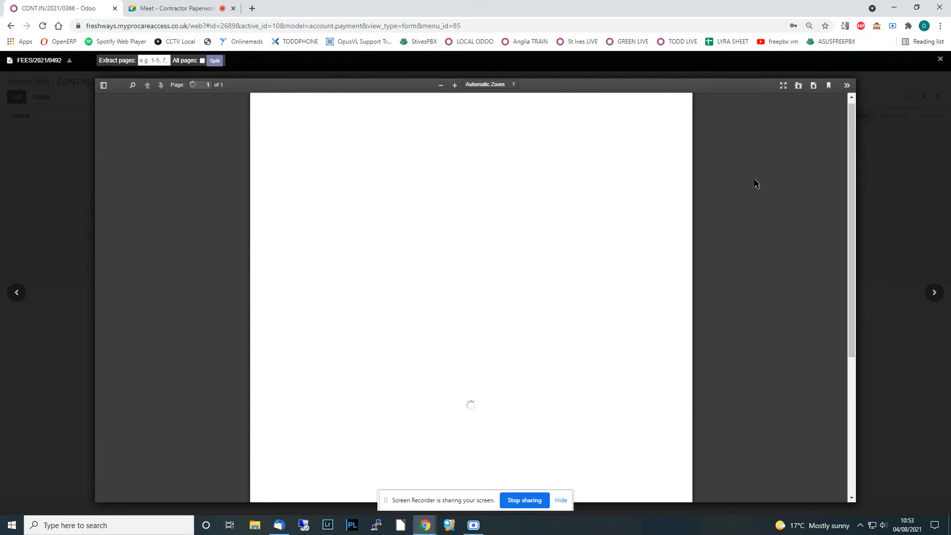
{"action": "scroll", "coordinate": [577, 280], "scroll_direction": "down", "scroll_amount": 5}
{"action": "scroll", "coordinate": [577, 281], "scroll_direction": "up", "scroll_amount": 5}
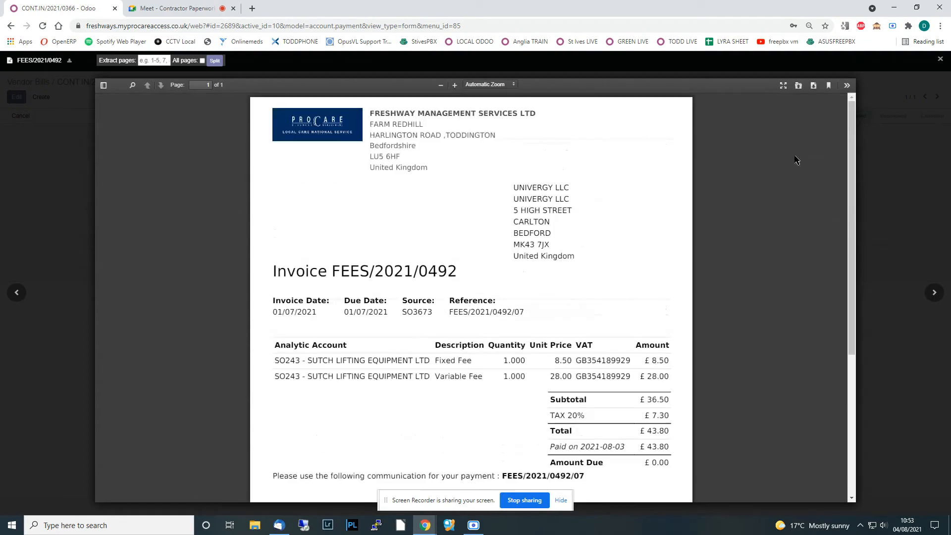
{"action": "left_click", "coordinate": [941, 59]}
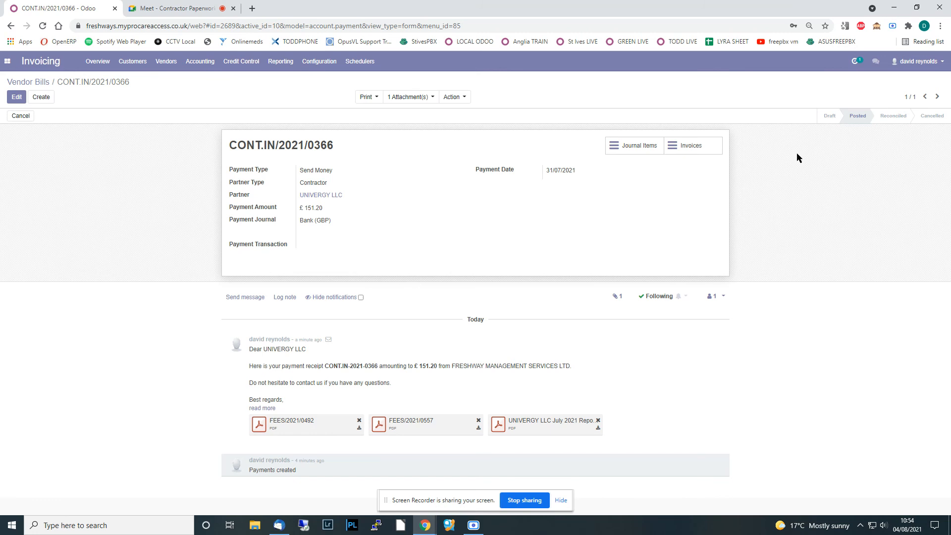
{"action": "left_click", "coordinate": [893, 26]}
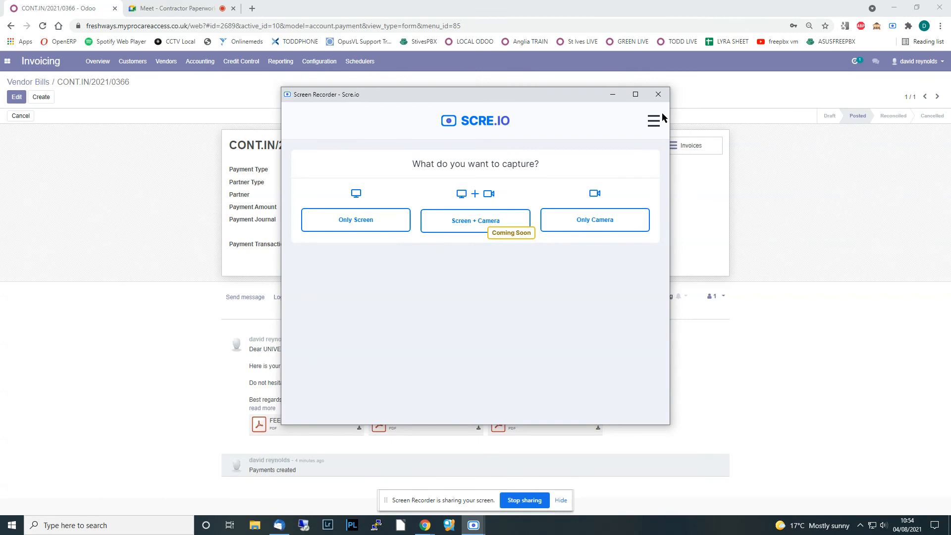
{"action": "left_click", "coordinate": [659, 95]}
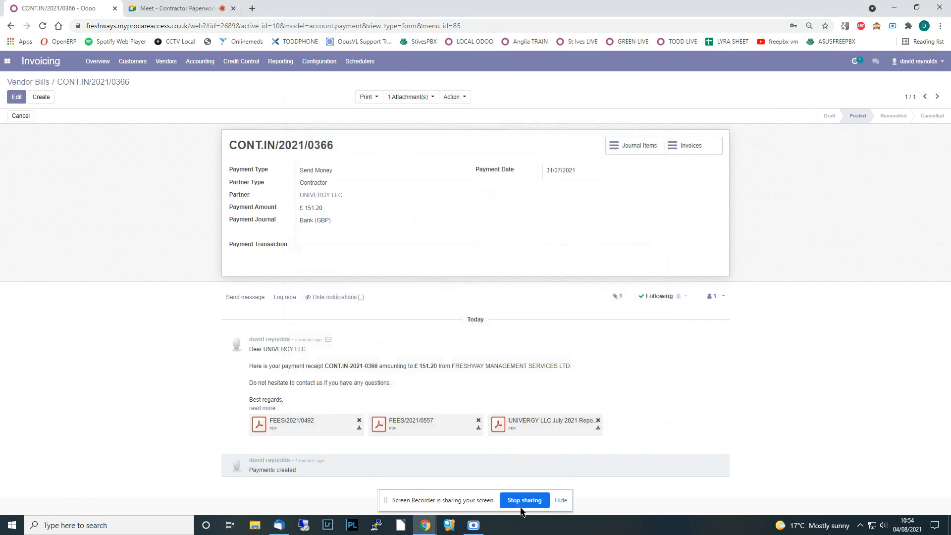